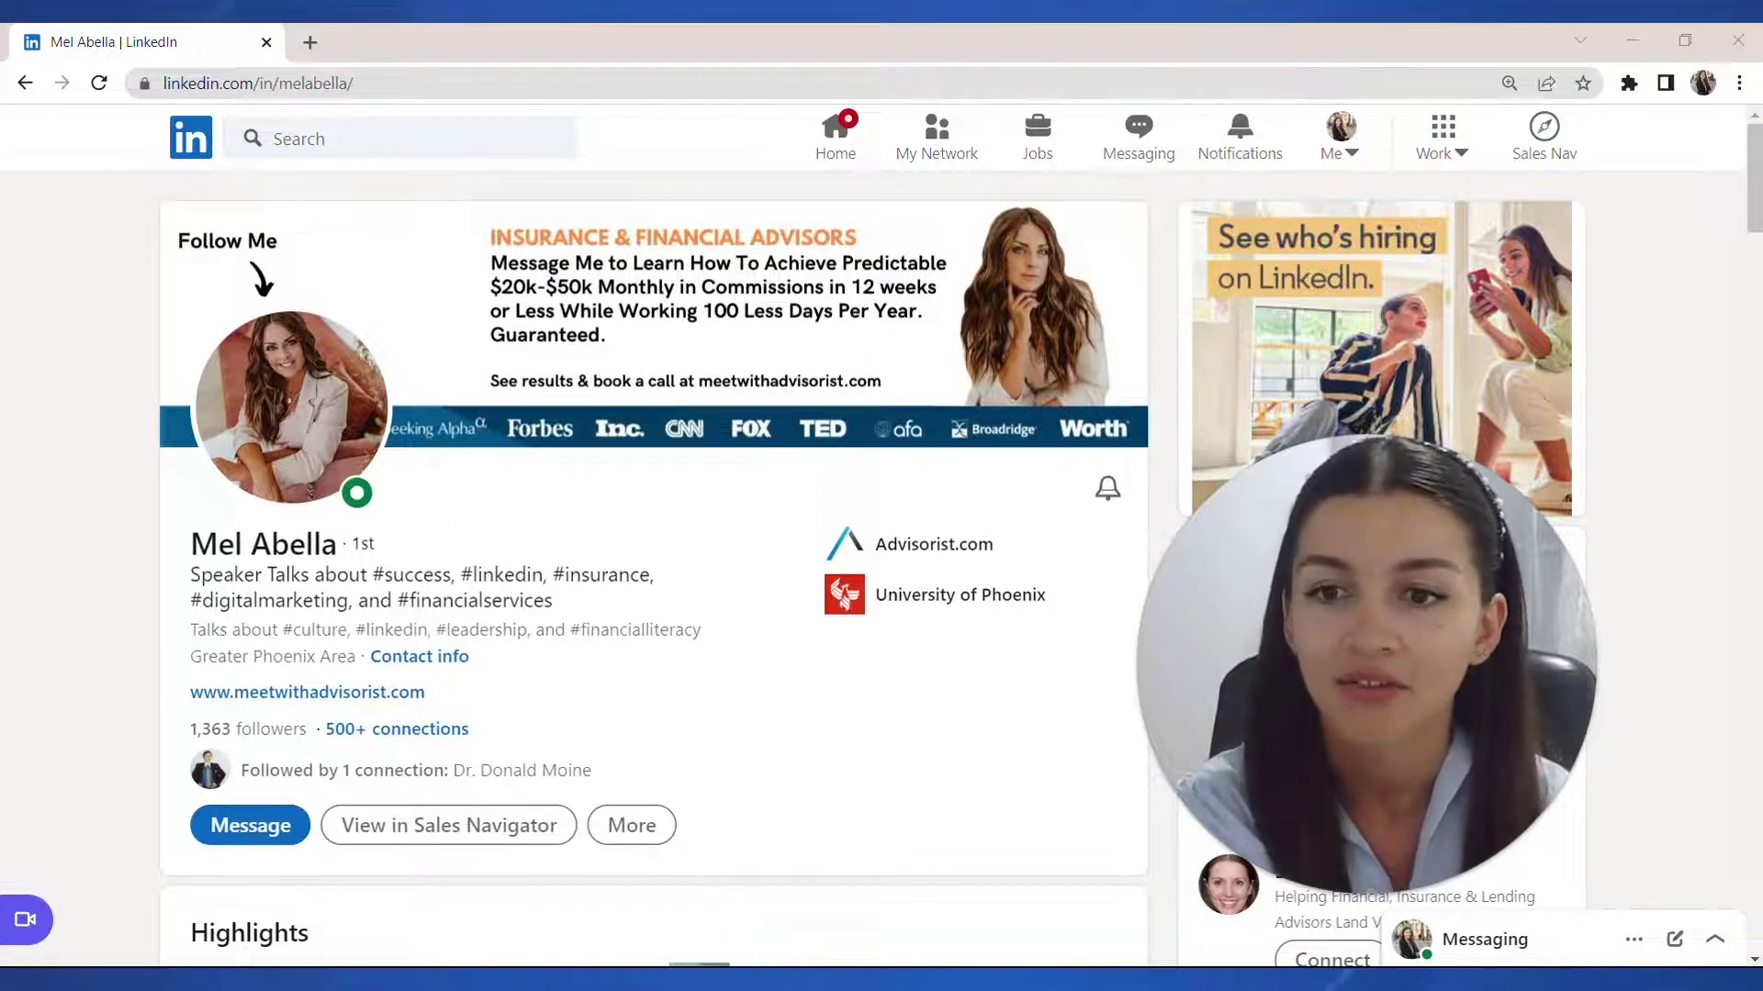
pyautogui.scroll(-3, 206, 634)
pyautogui.scroll(-1, 137, 652)
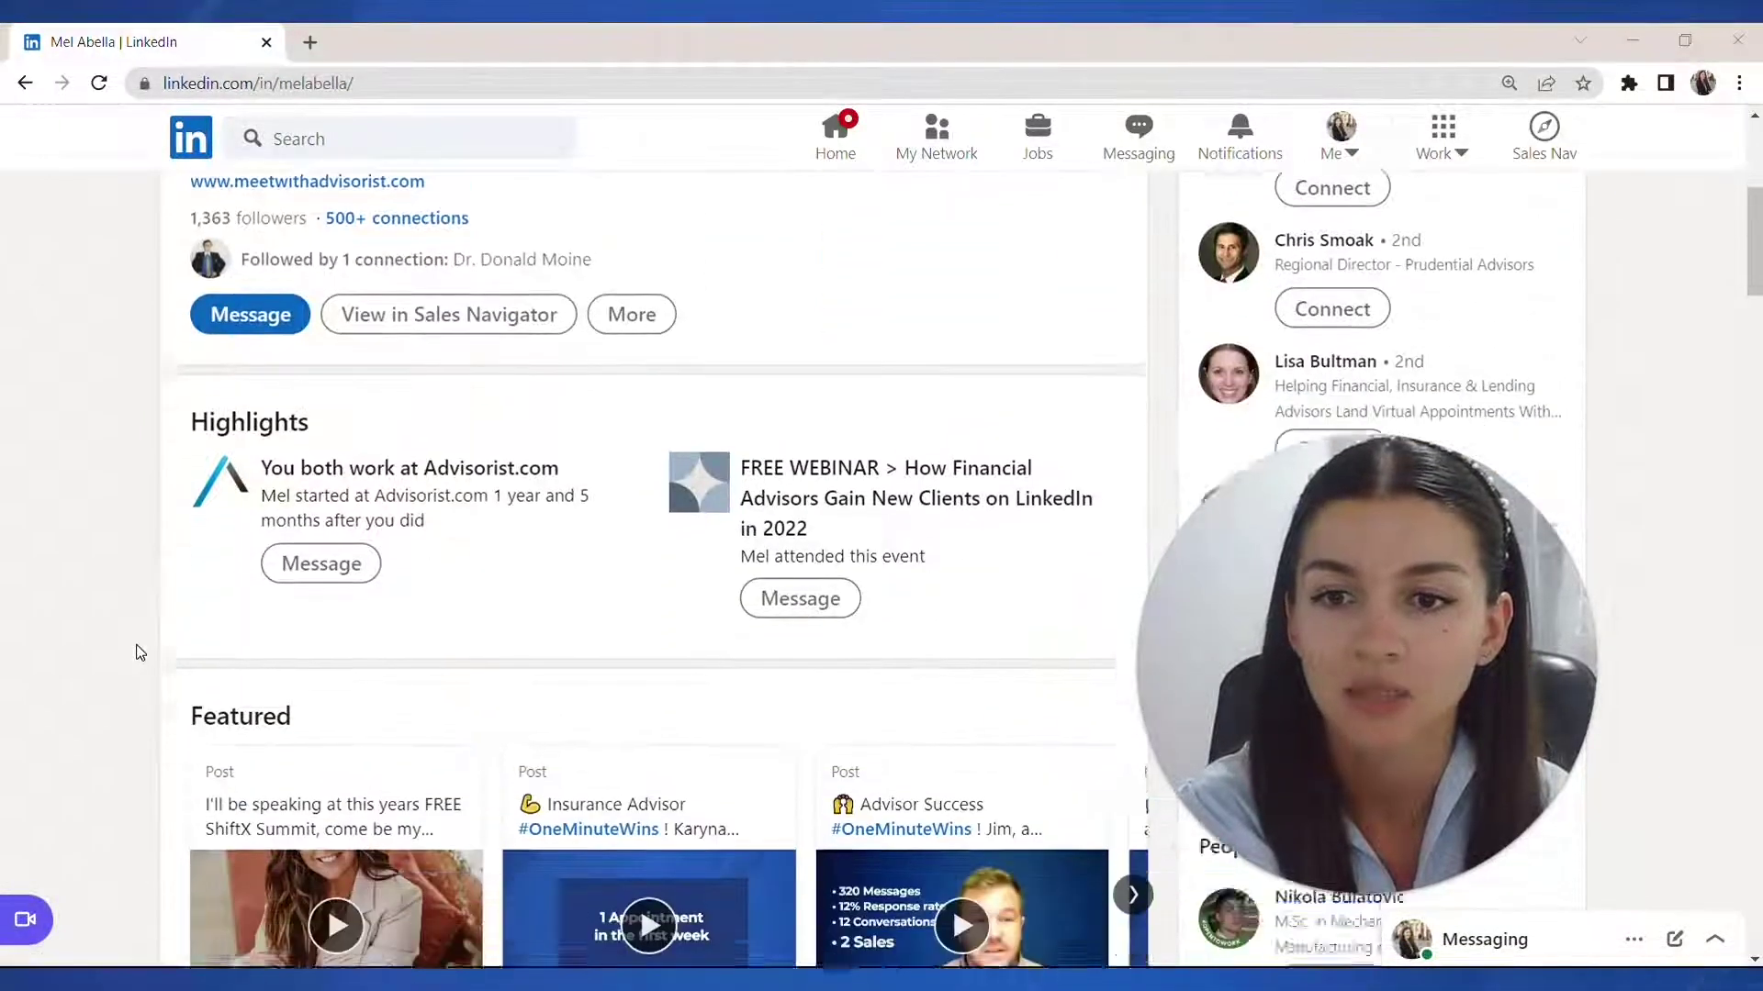
pyautogui.scroll(-1, 136, 652)
pyautogui.scroll(-1, 136, 655)
pyautogui.scroll(-1, 135, 658)
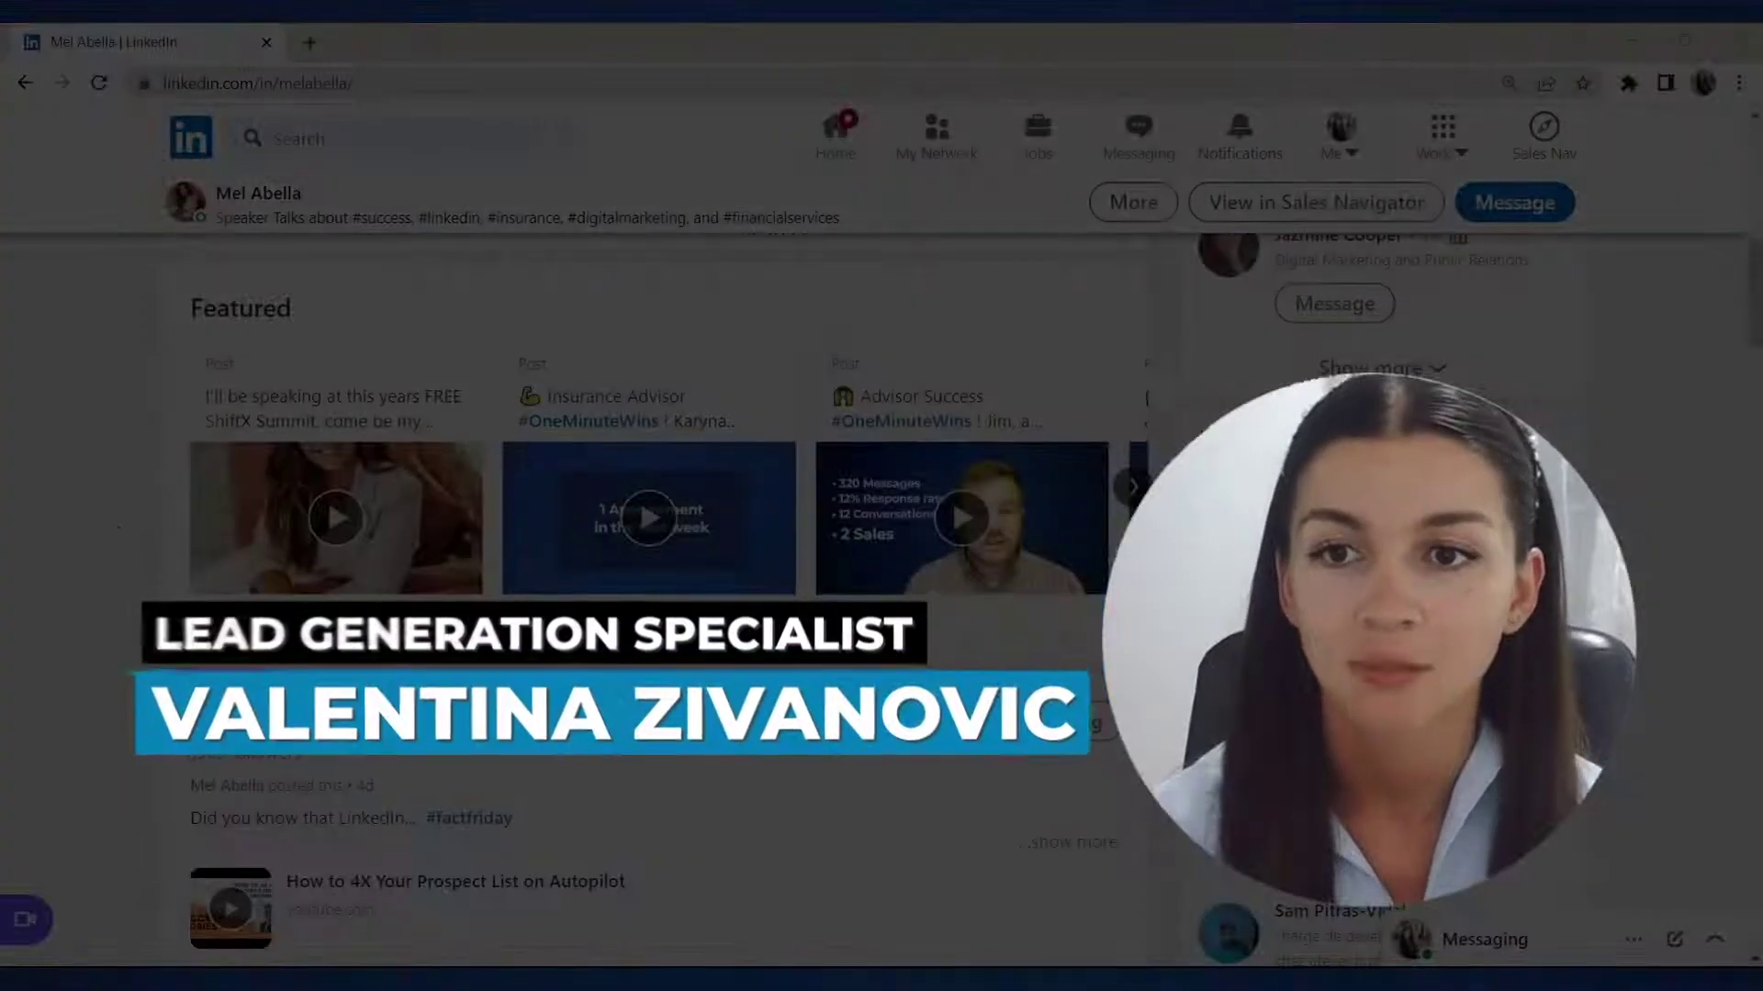
pyautogui.scroll(-1, 118, 537)
pyautogui.scroll(-3, 119, 537)
pyautogui.scroll(-1, 119, 537)
pyautogui.scroll(-2, 118, 538)
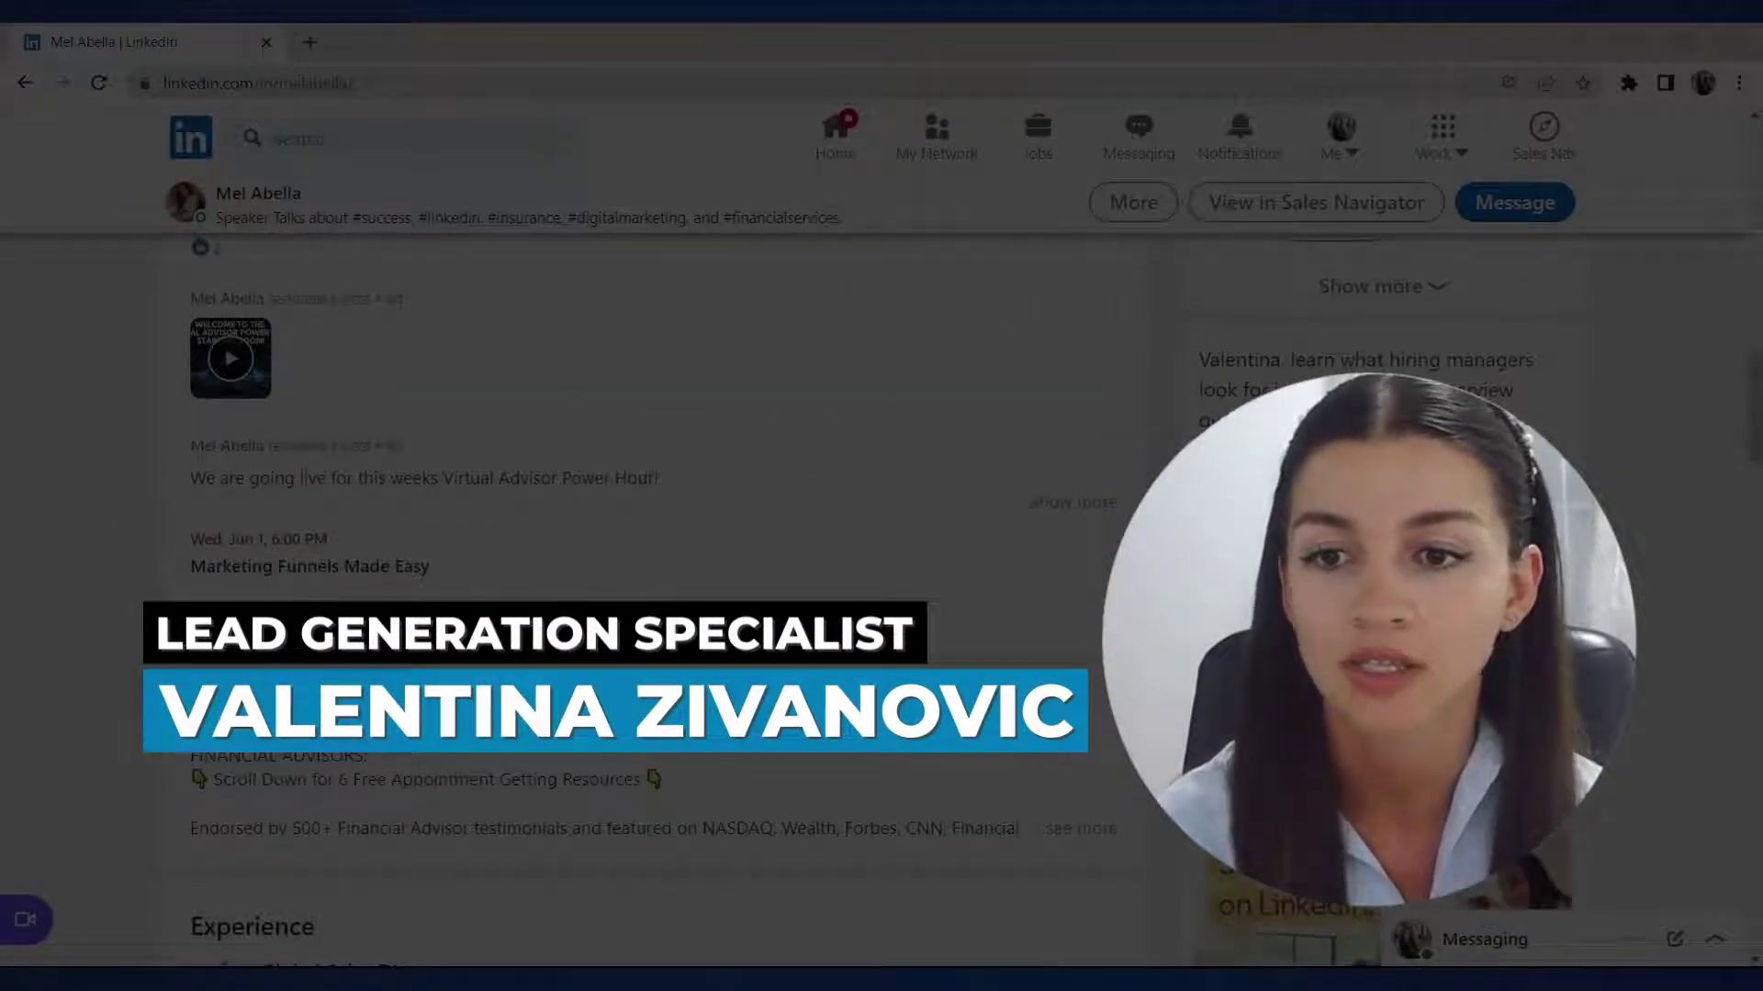
pyautogui.scroll(5, 655, 551)
pyautogui.scroll(5, 655, 551)
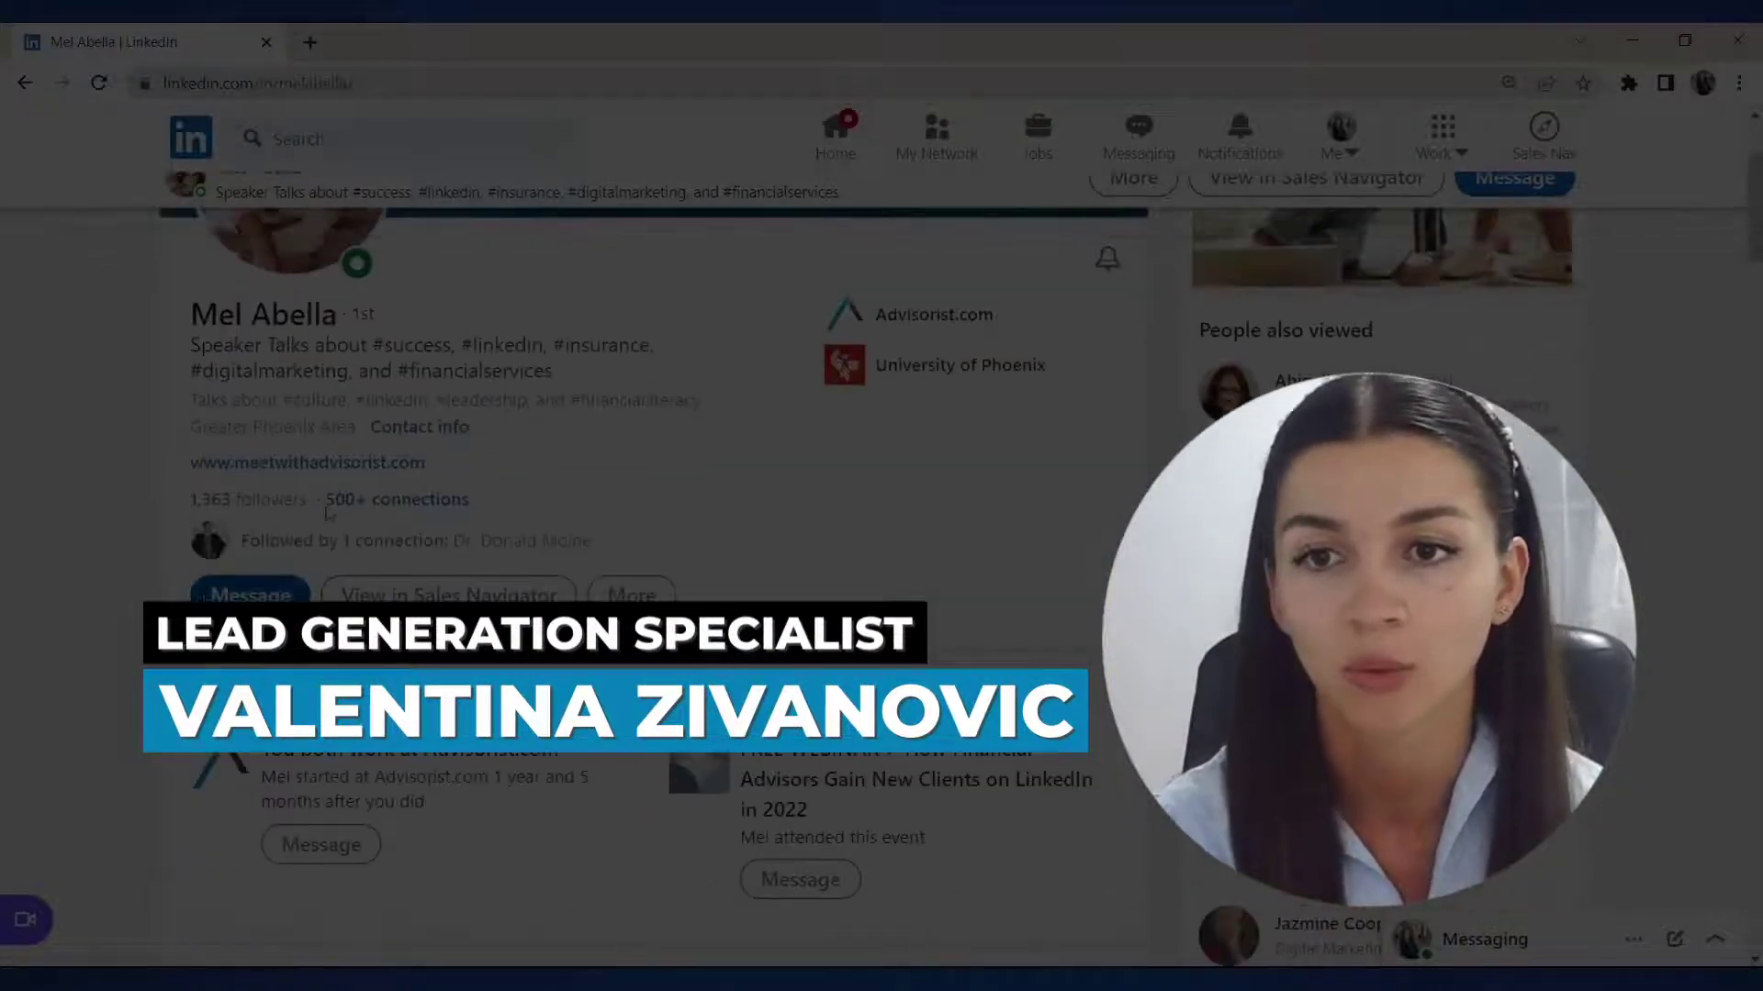
pyautogui.scroll(1, 653, 551)
pyautogui.scroll(-3, 158, 433)
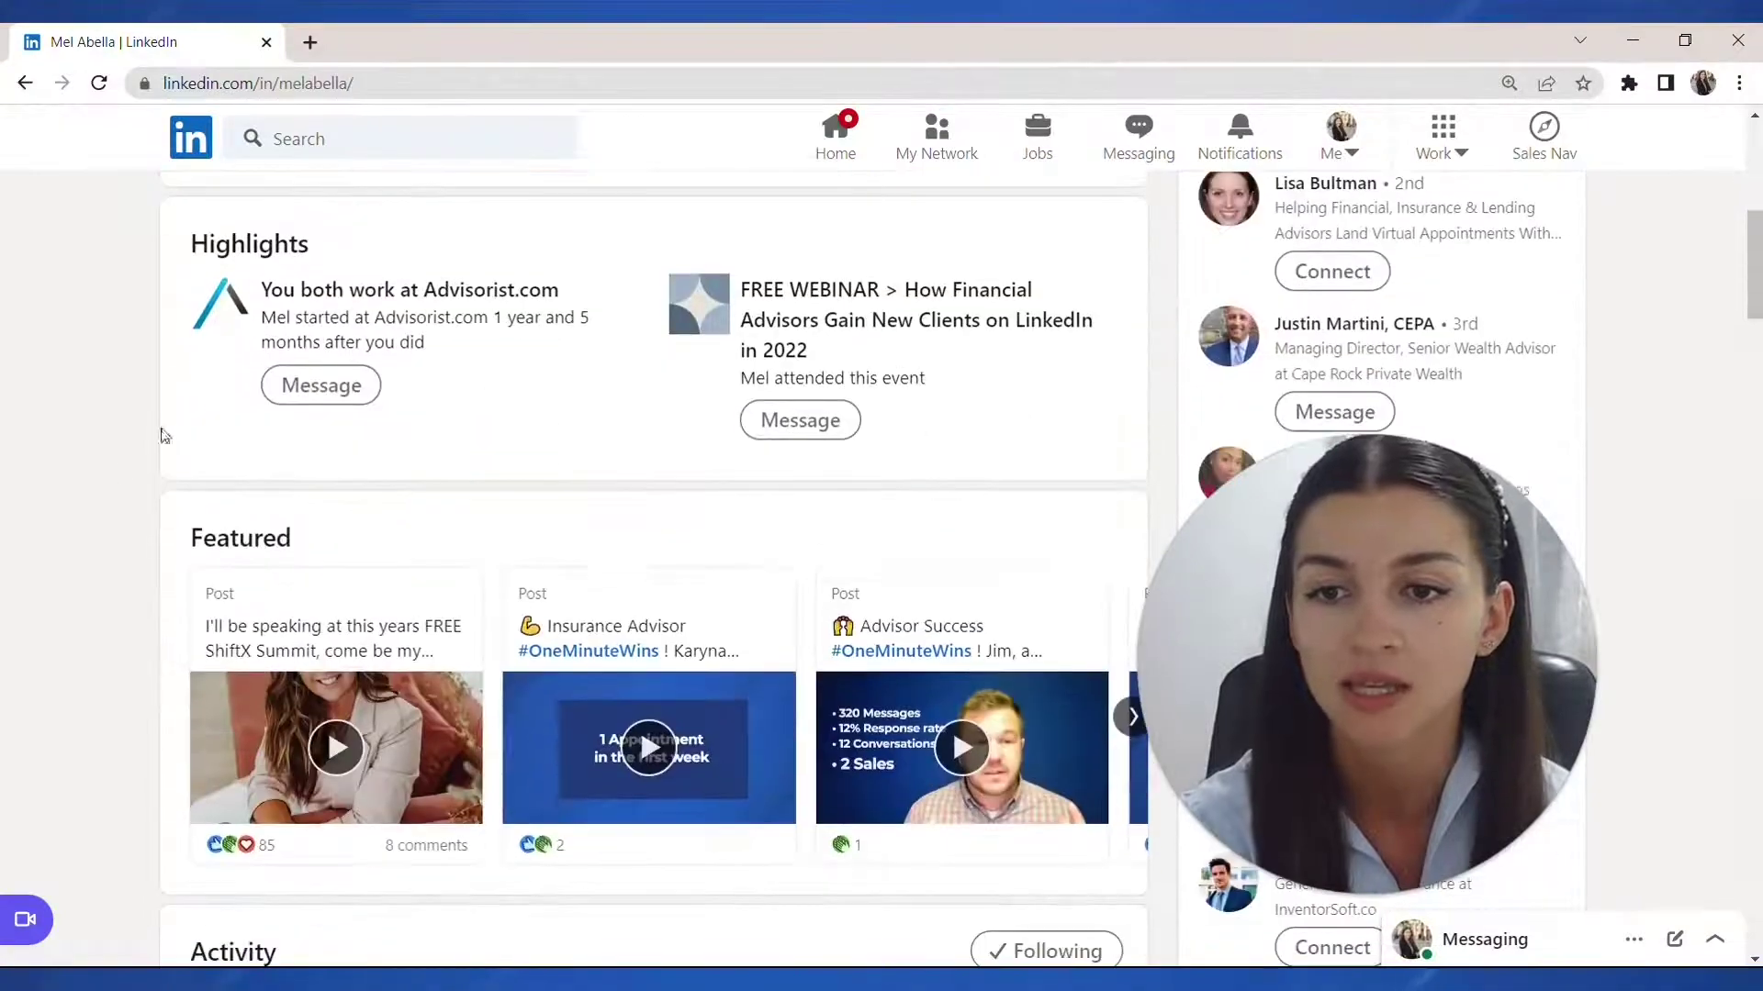
pyautogui.scroll(-1, 112, 518)
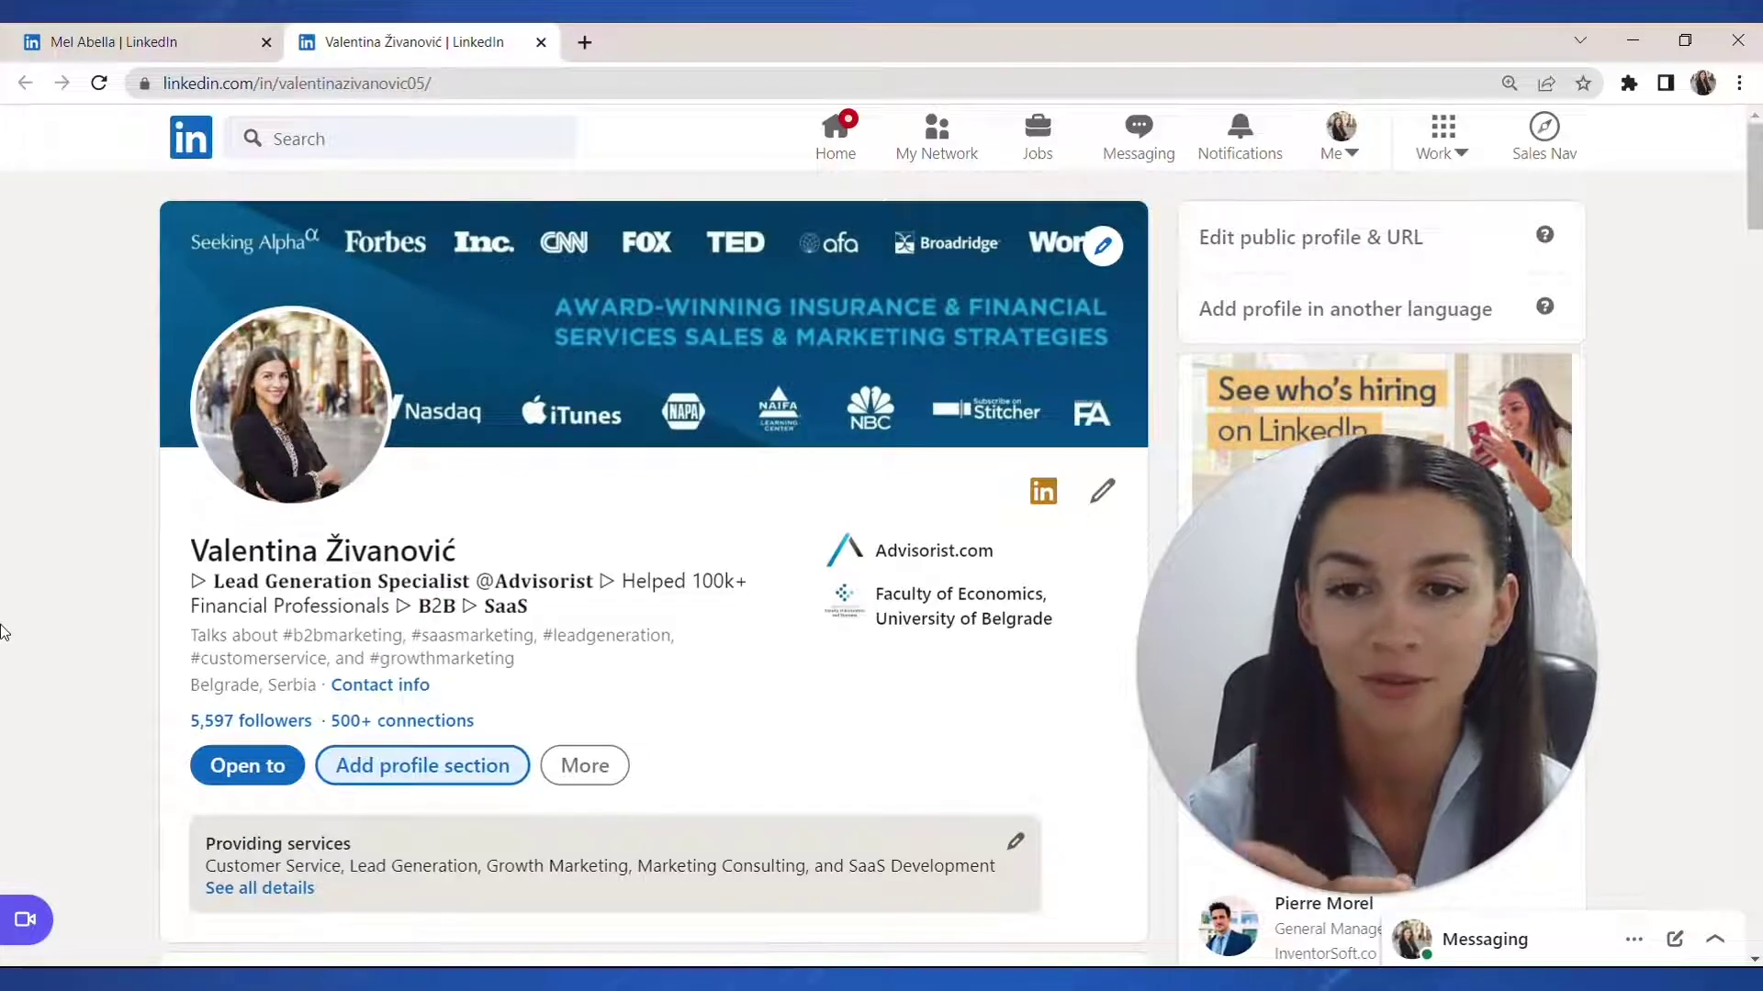
# - Choose 'Add featured' from the profile's add-section options to open the empty Featured page
pyautogui.click(386, 780)
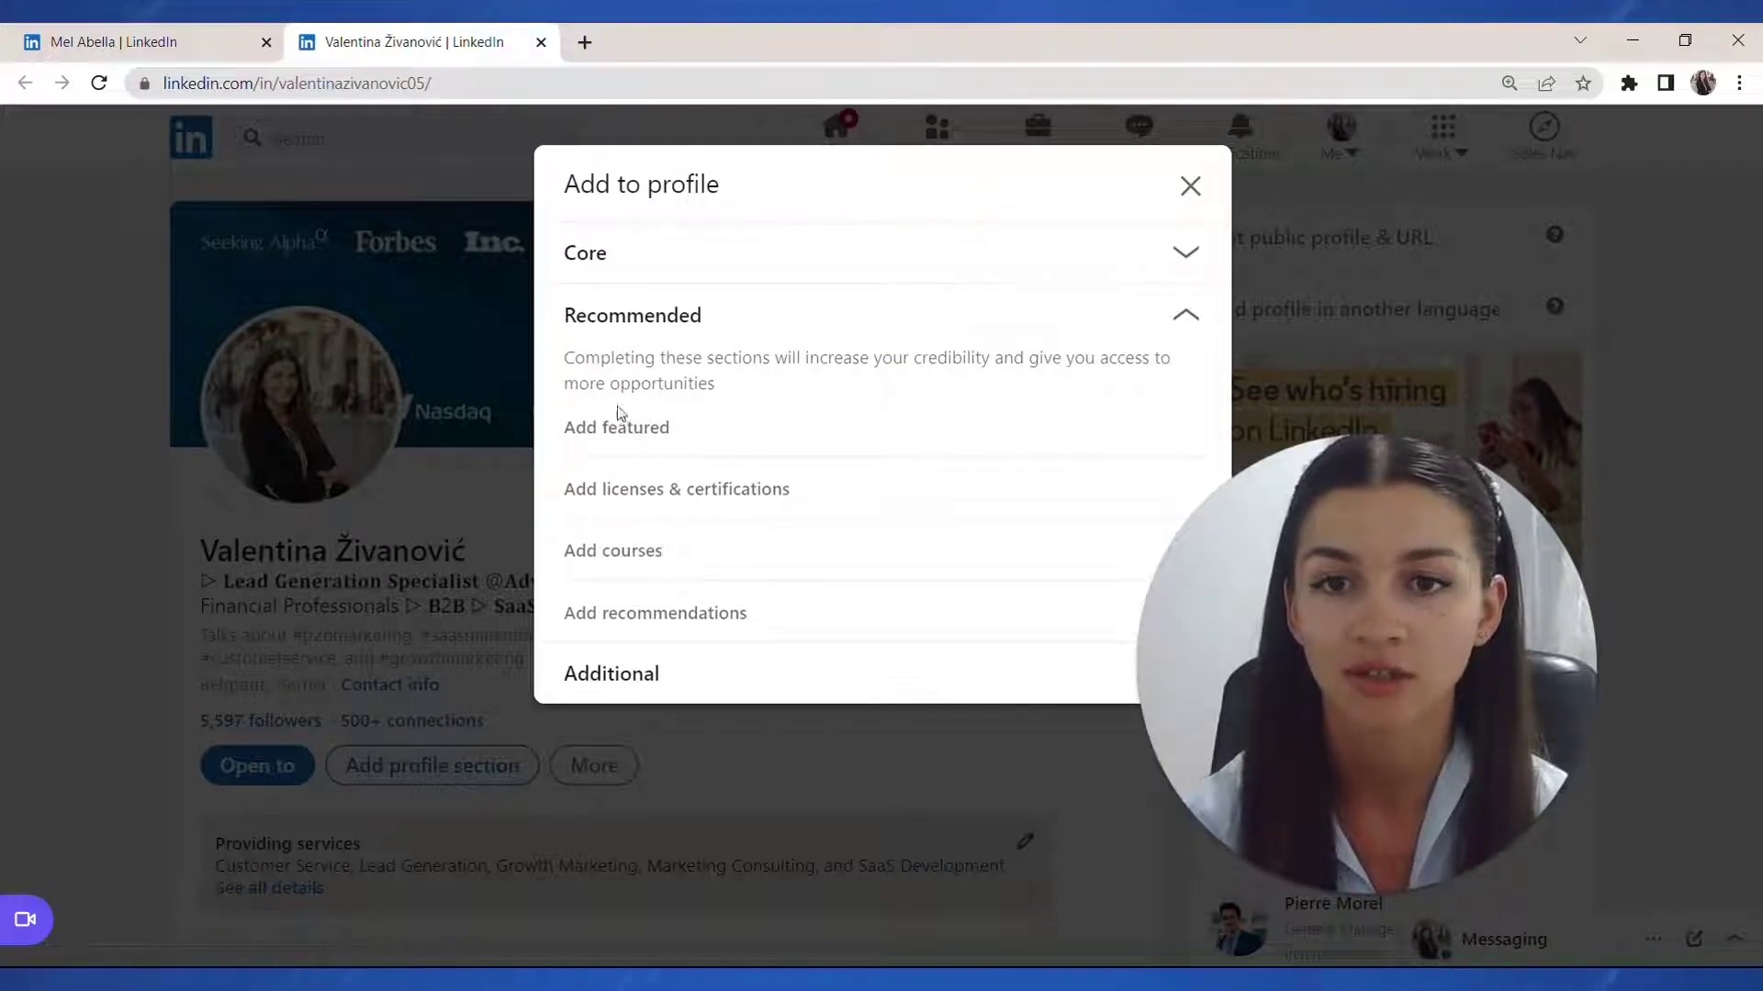
pyautogui.click(595, 432)
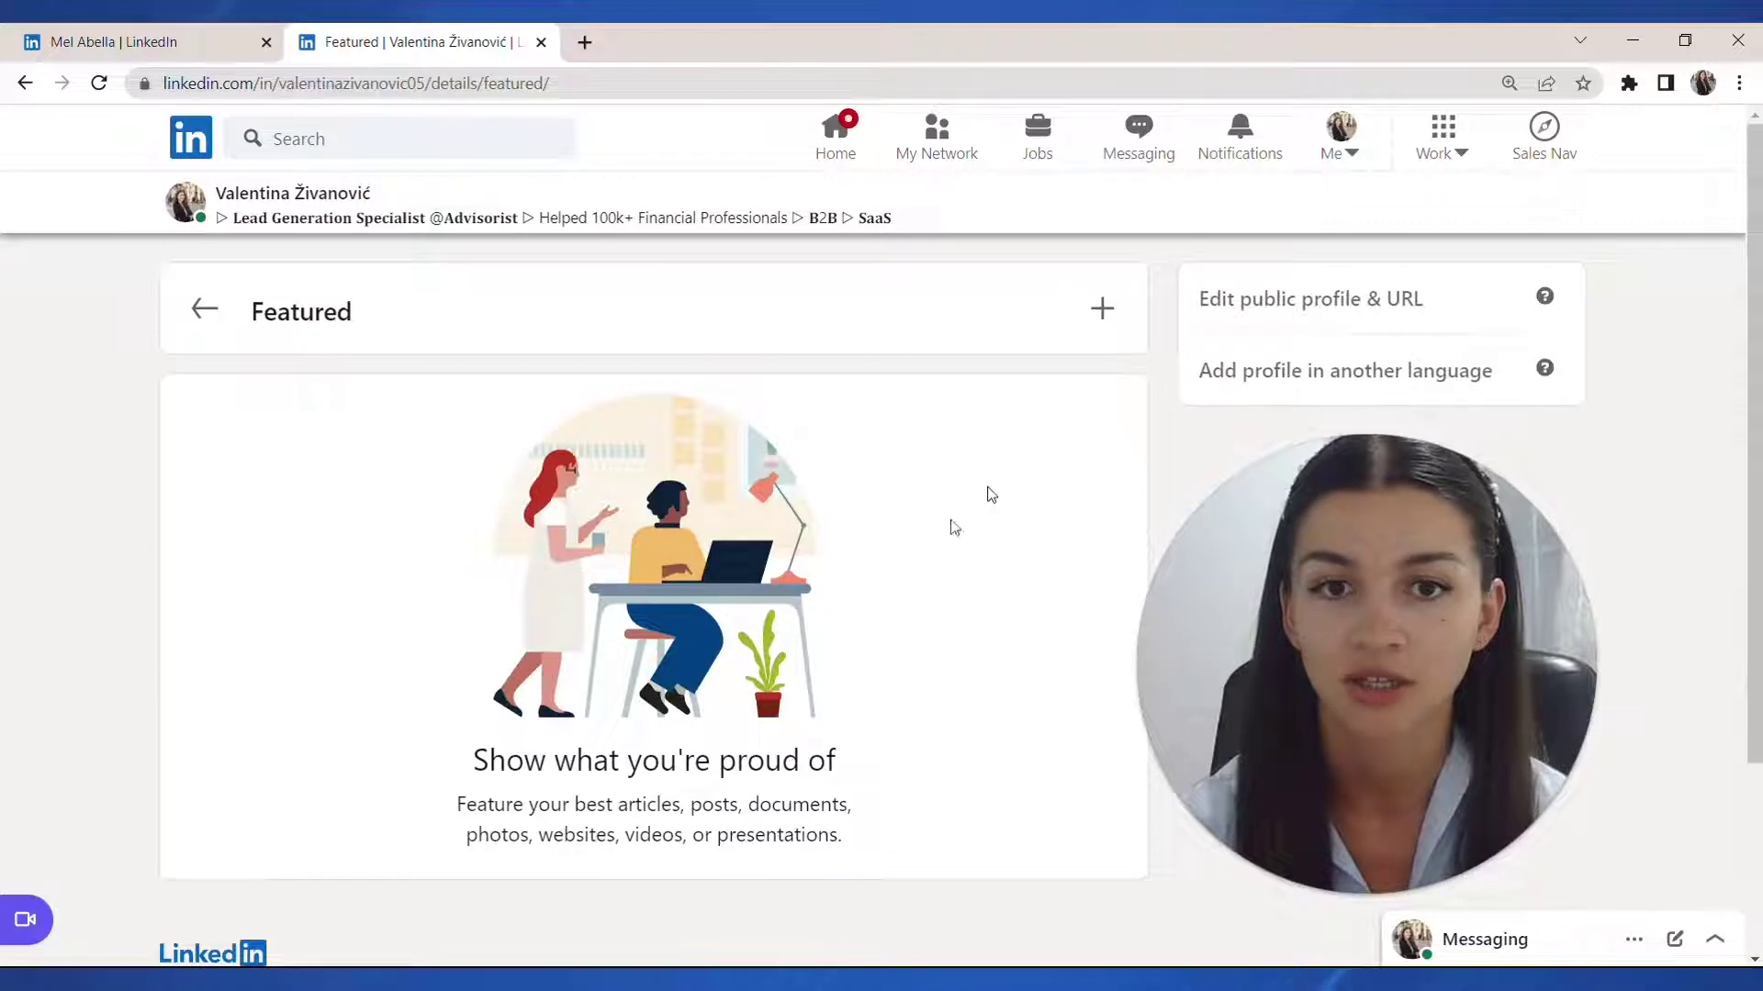
# - Show the Featured add menu listing Add a post, Add an article, Add a link and Add media
pyautogui.click(1102, 308)
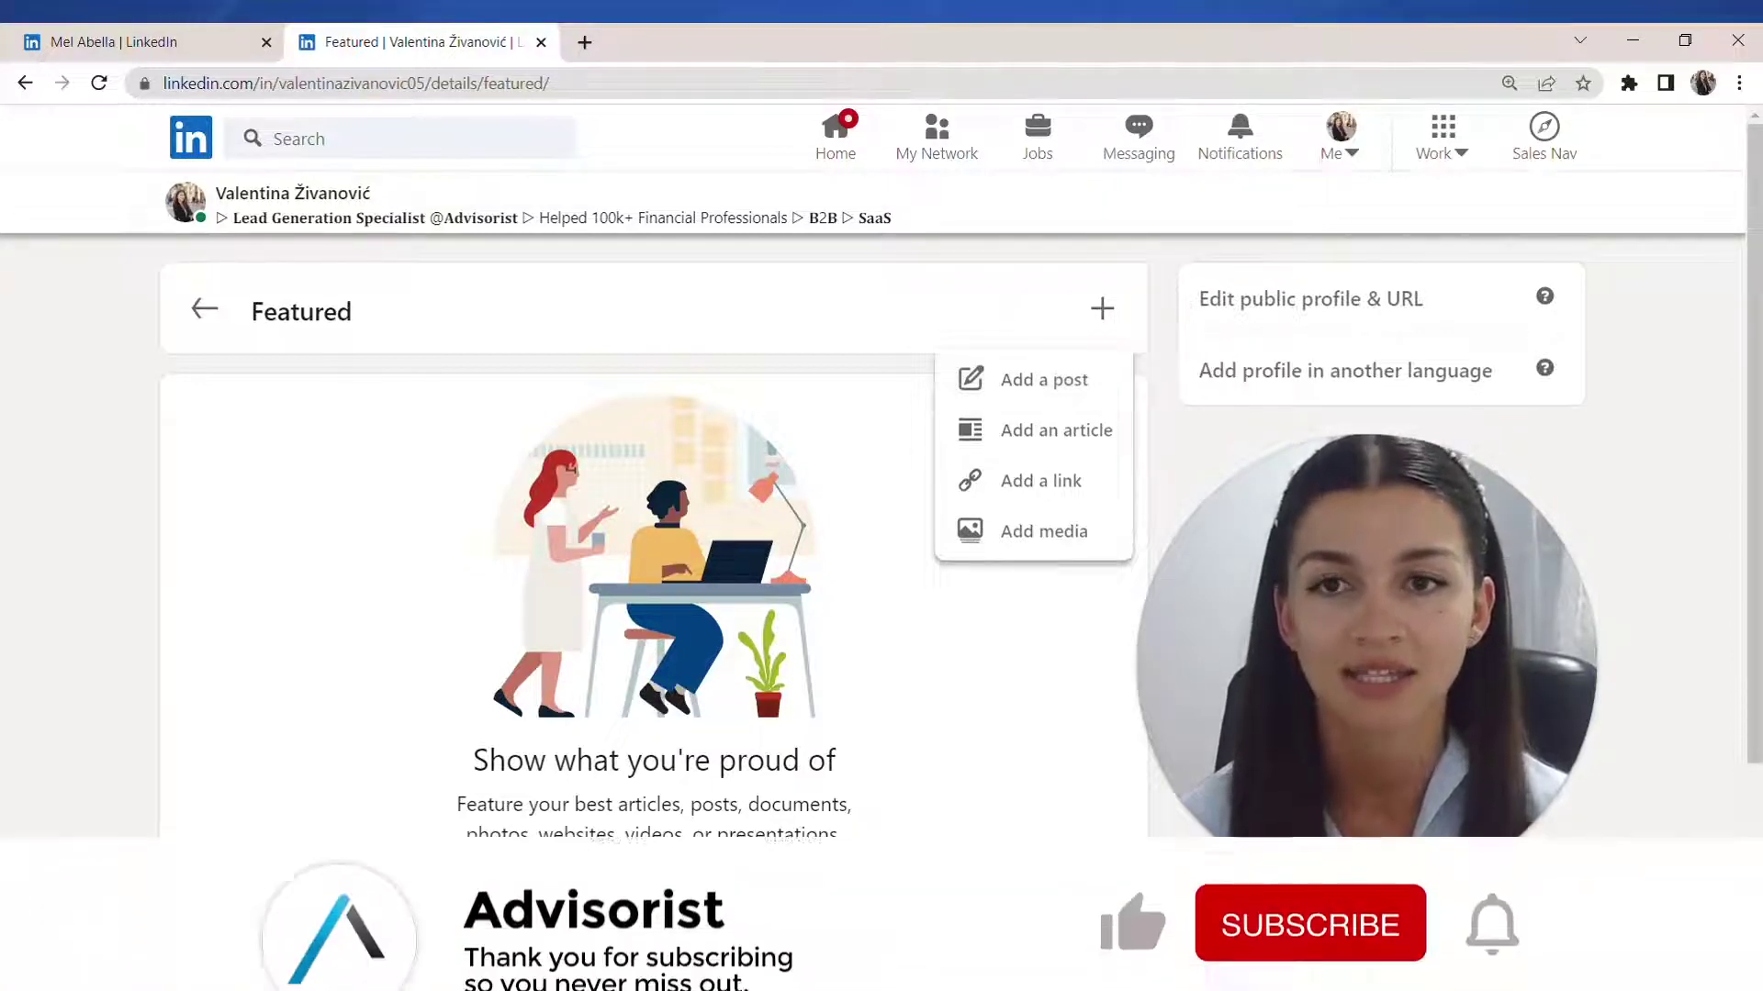
pyautogui.click(218, 30)
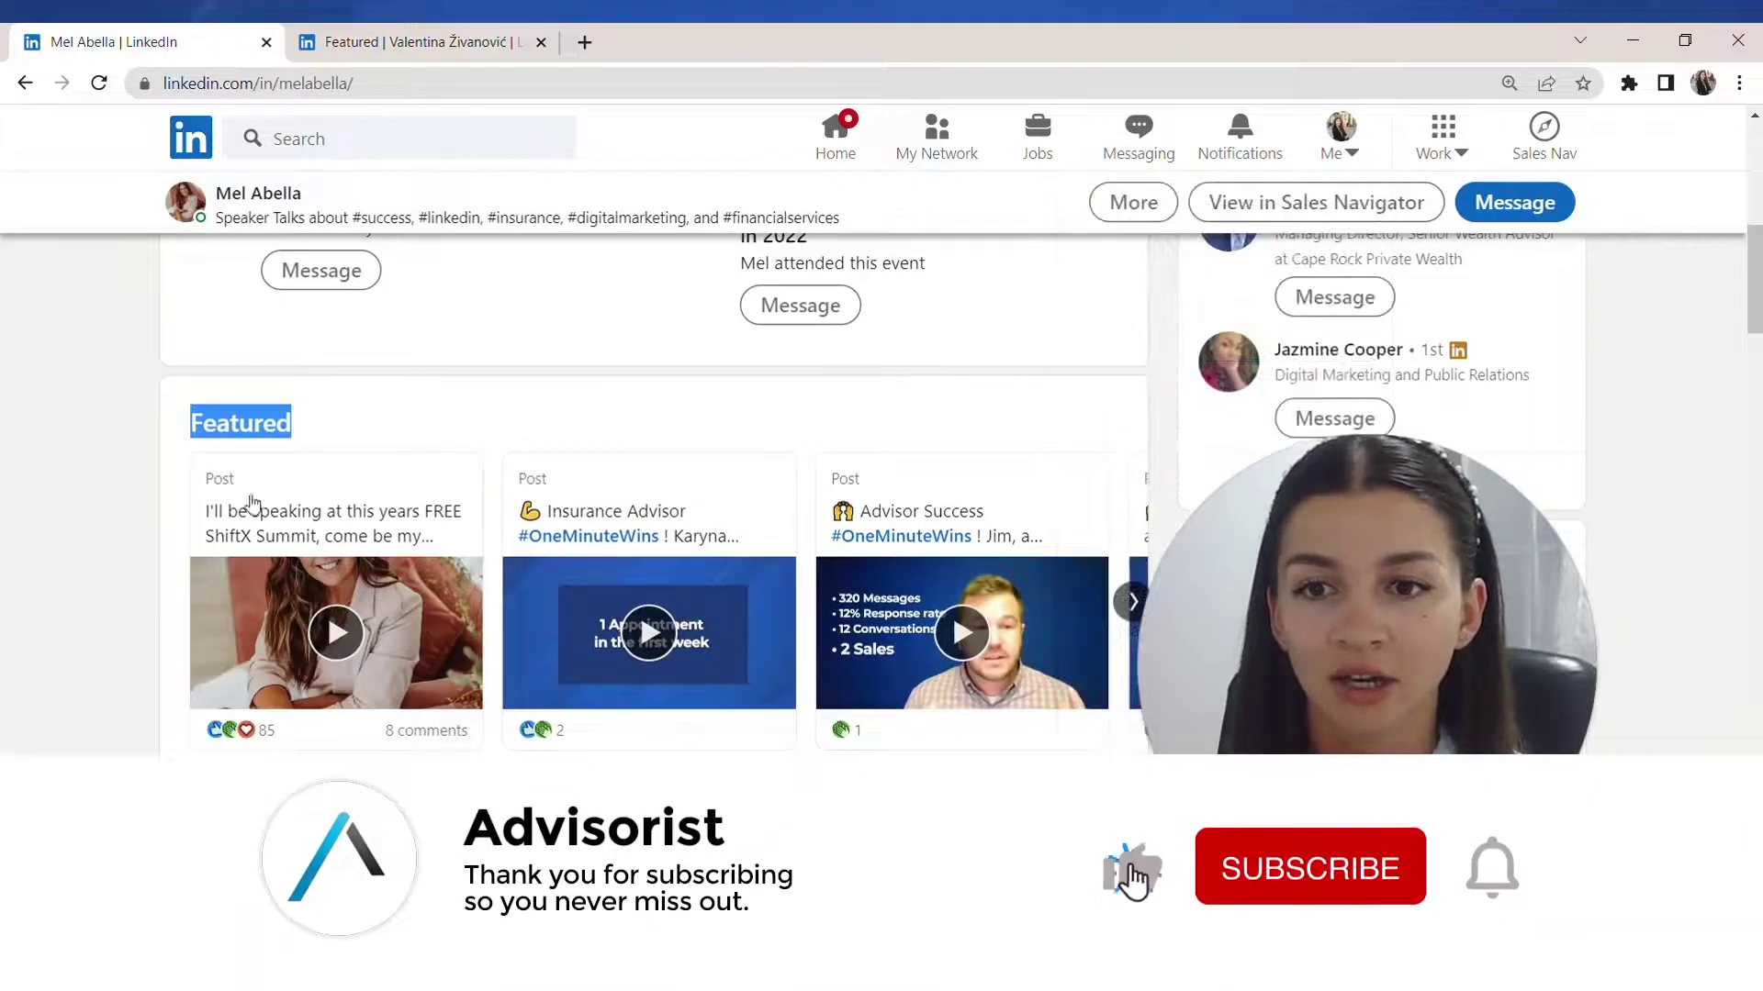
pyautogui.click(100, 502)
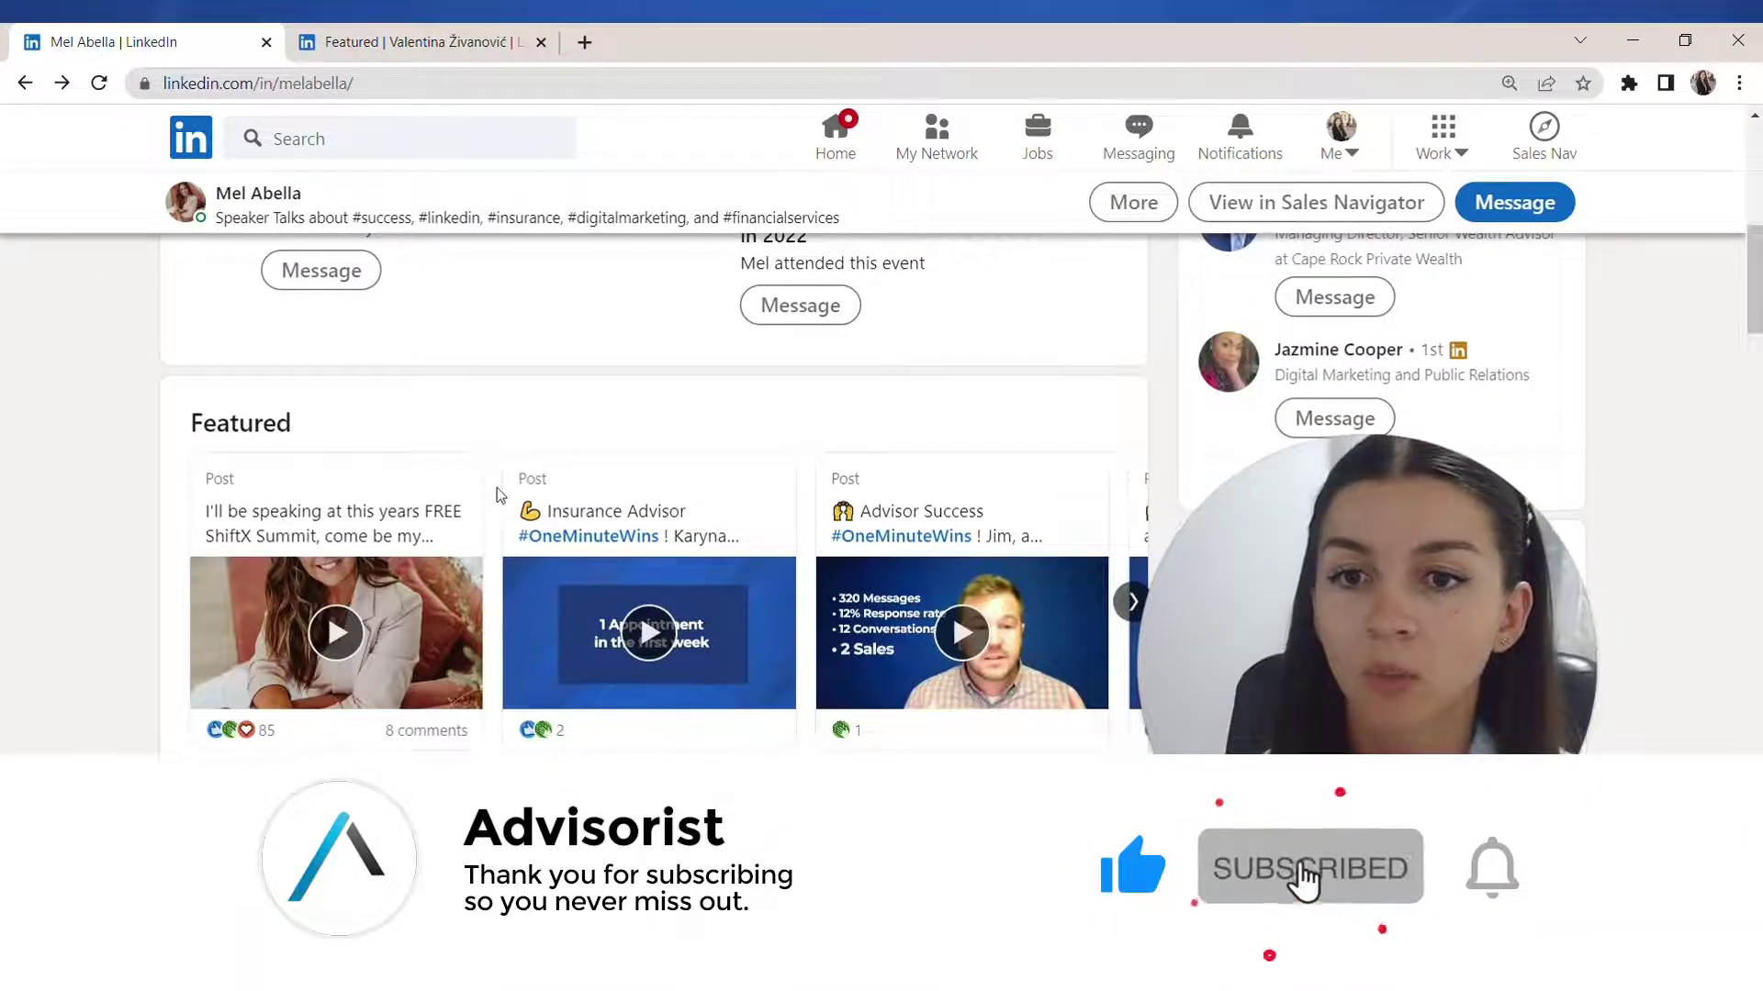
pyautogui.click(1129, 602)
pyautogui.click(1129, 602)
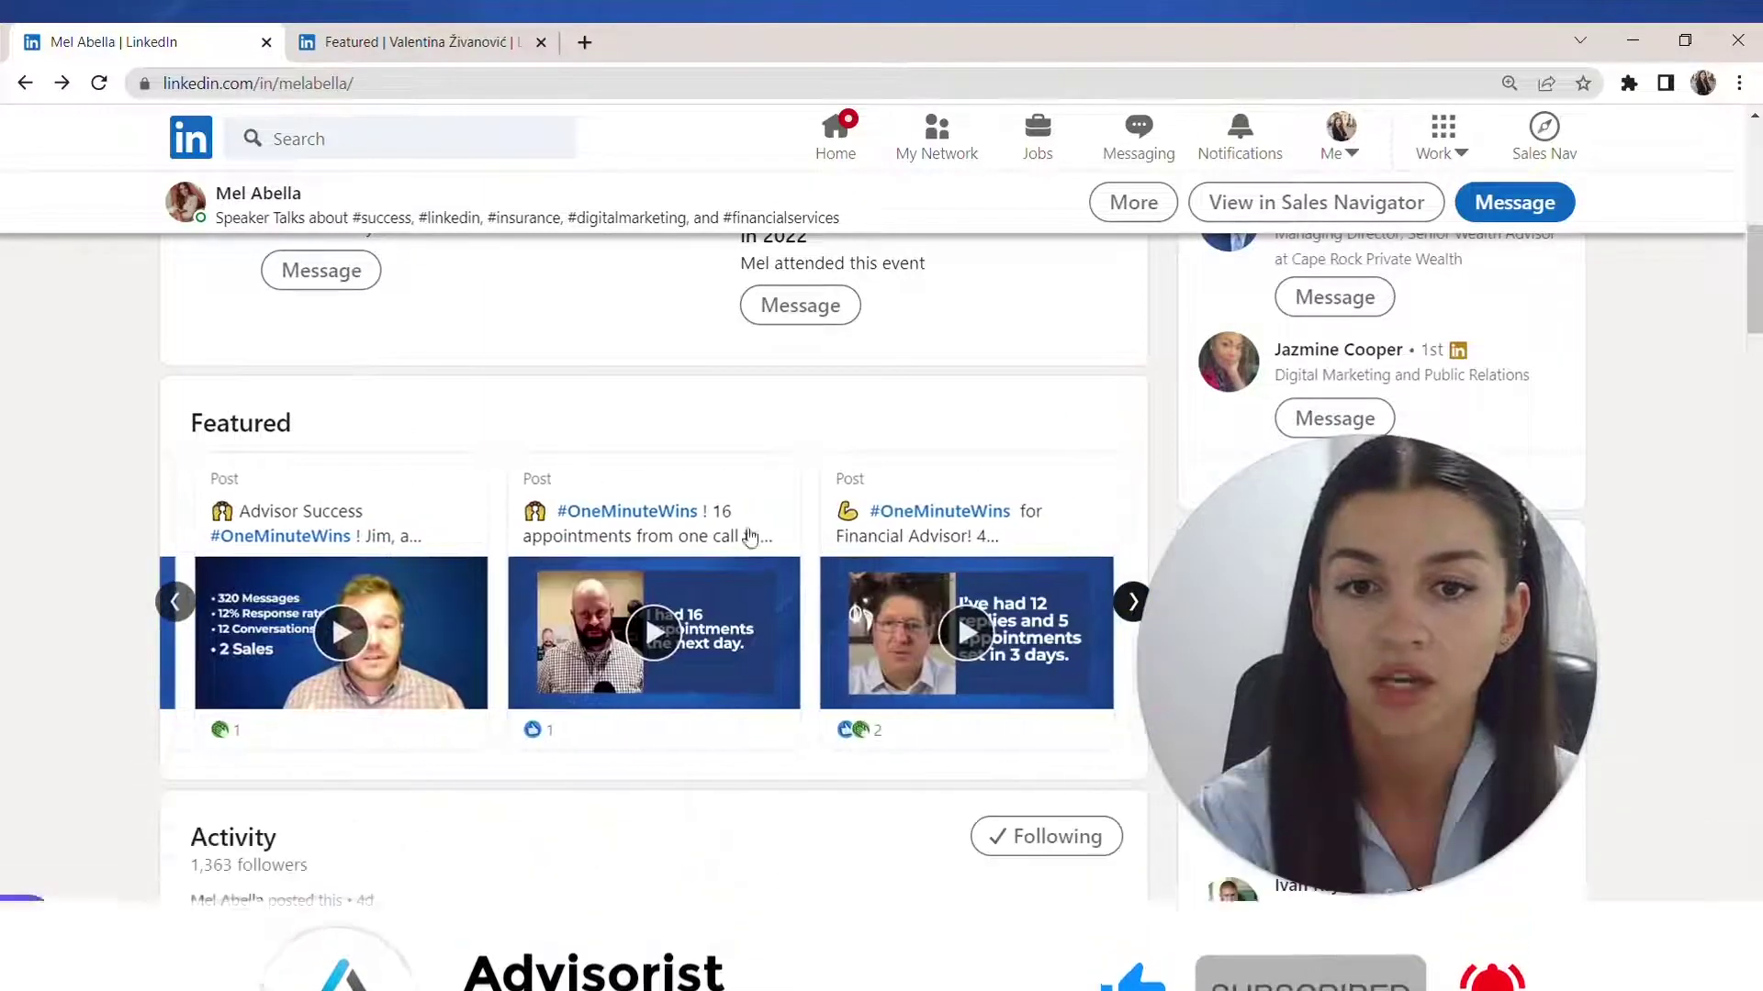
pyautogui.click(207, 603)
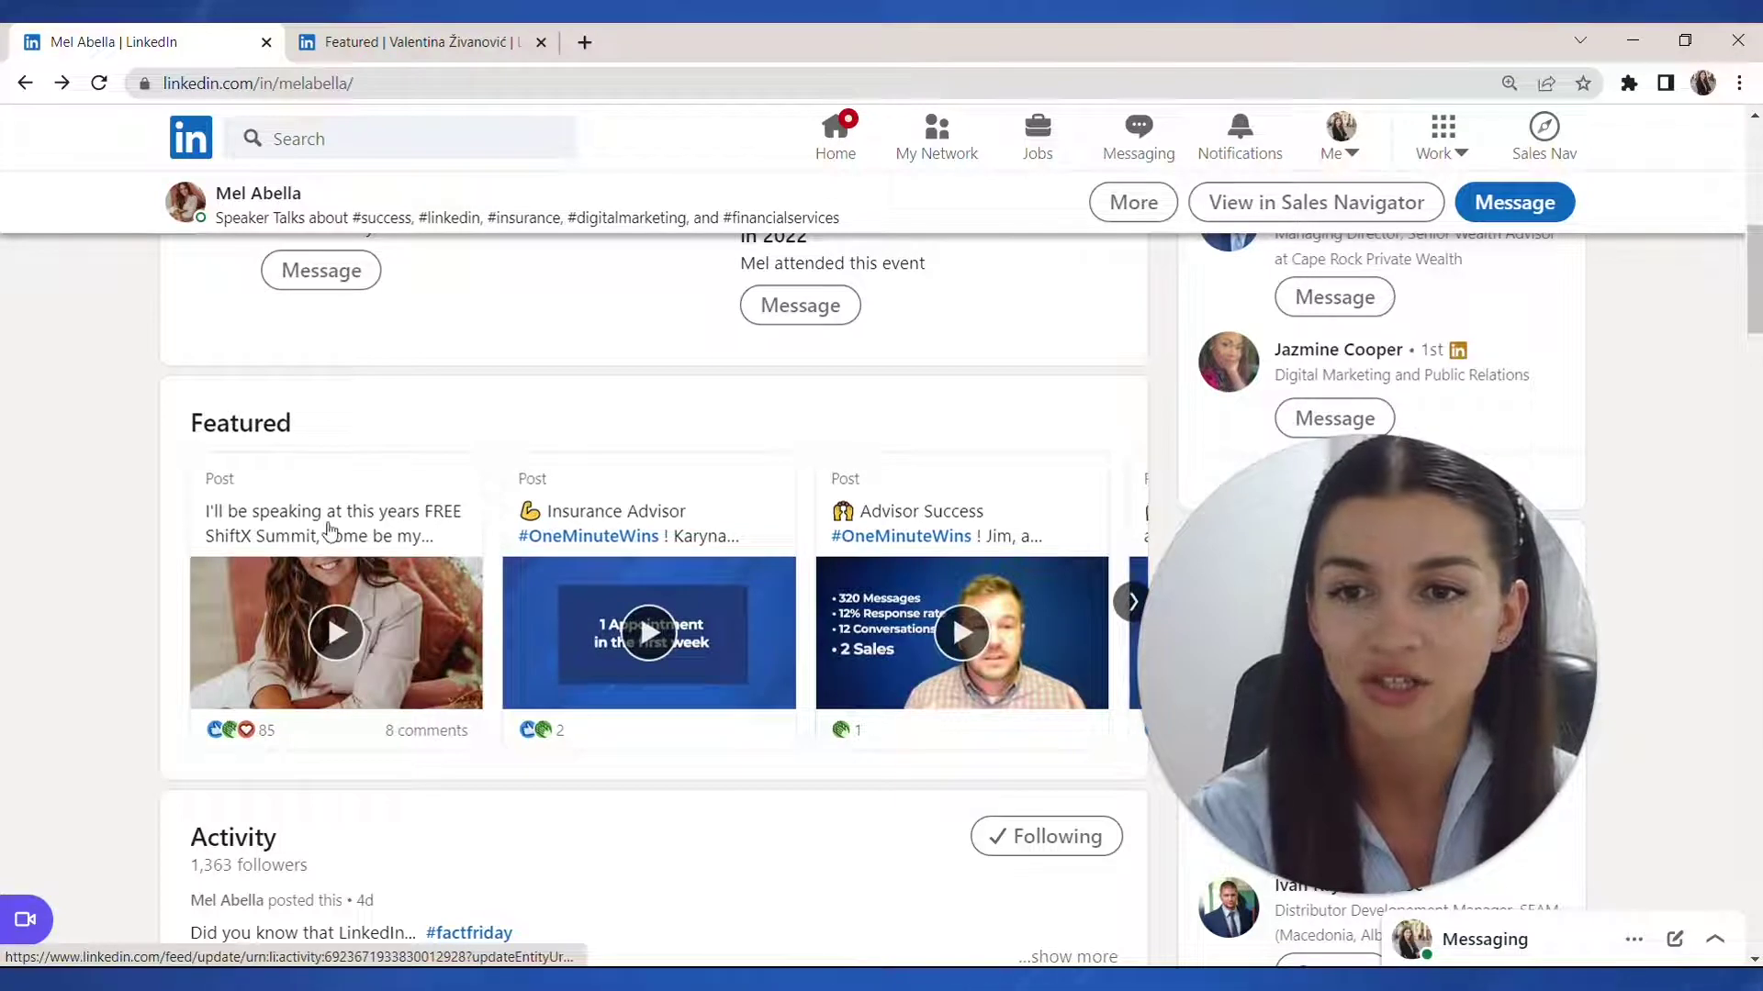
pyautogui.click(324, 538)
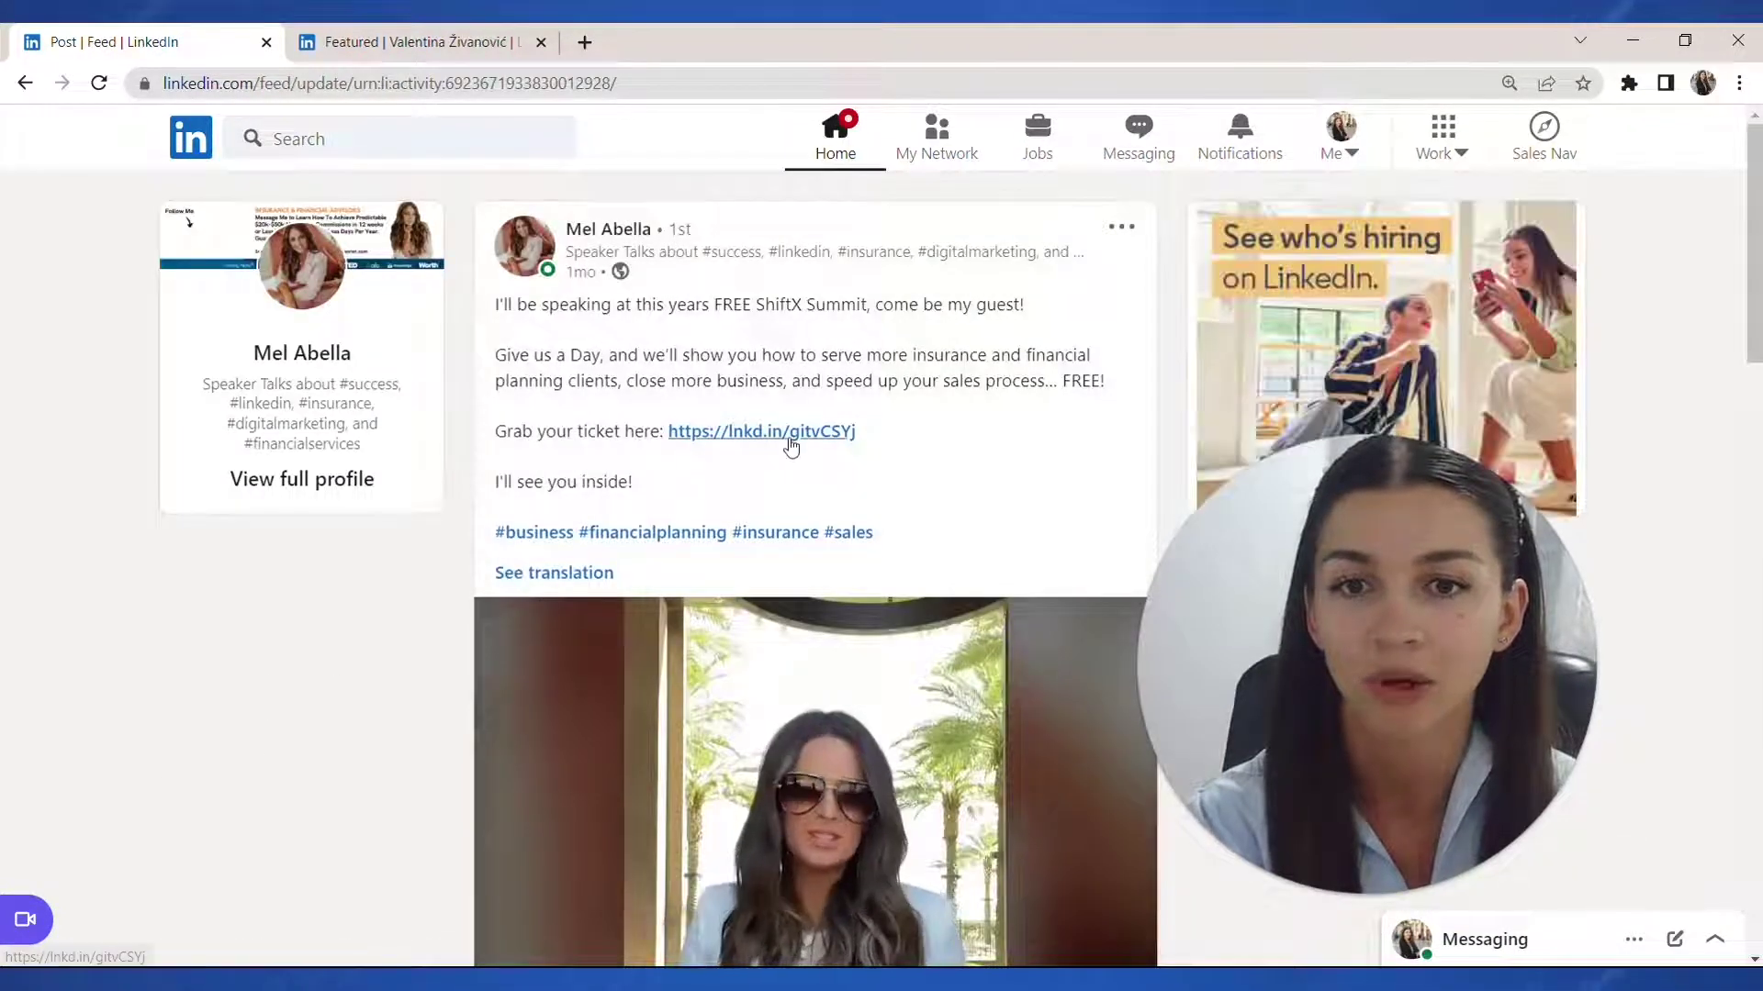
pyautogui.scroll(-1, 793, 446)
pyautogui.scroll(-2, 793, 445)
pyautogui.click(1102, 309)
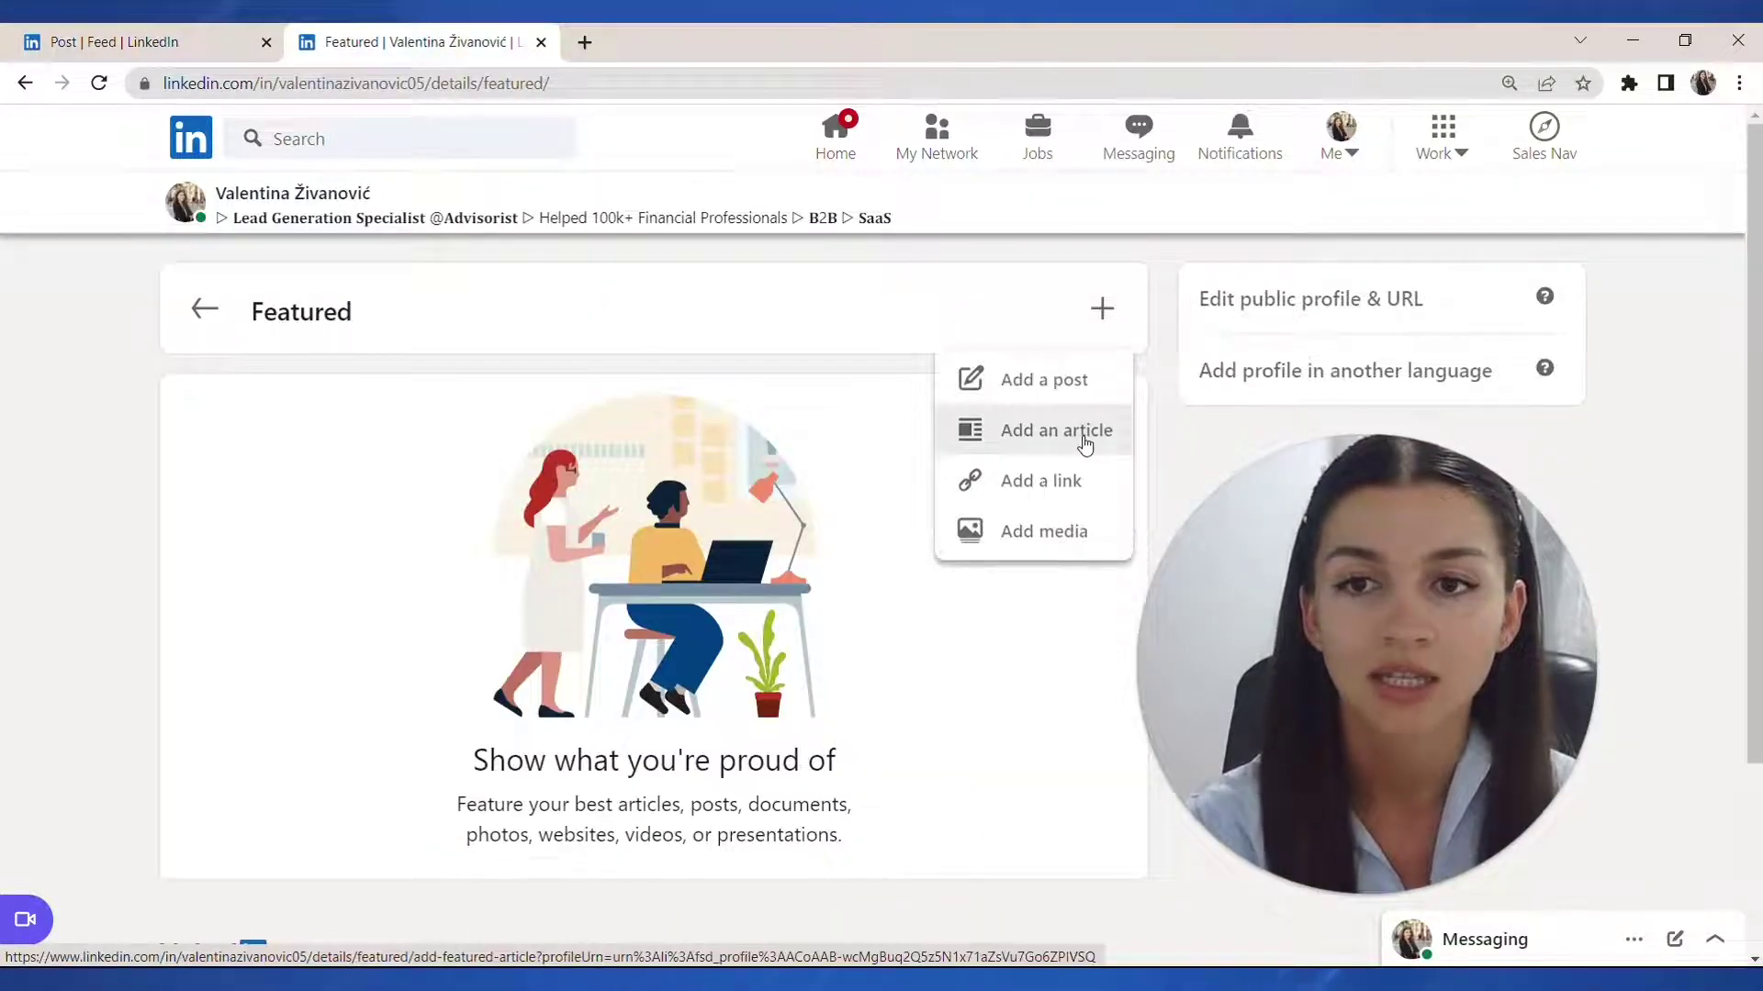